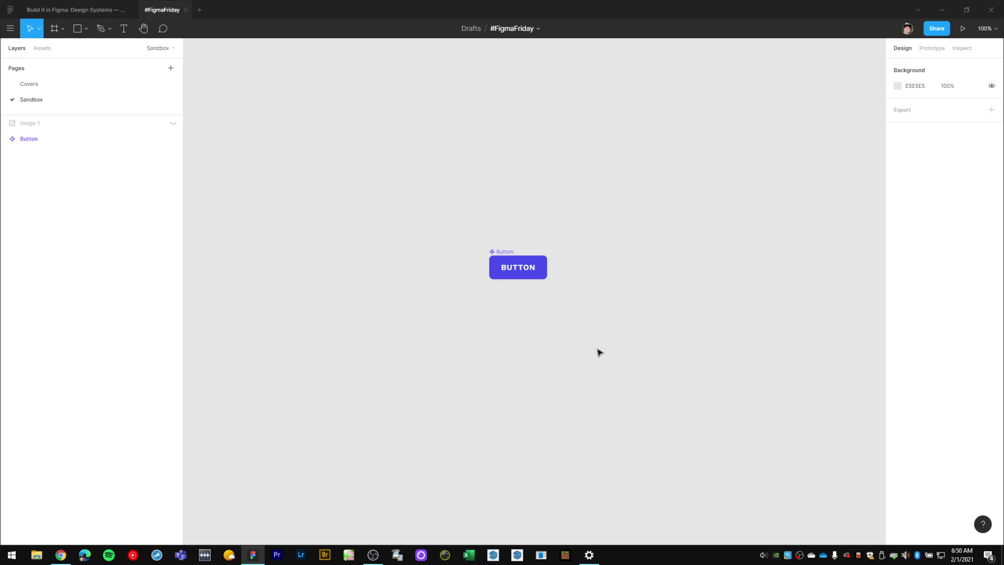
- Pan the canvas so the Button component sits on the left with empty space beside it
{"action": "left_click_drag", "start_coordinate": [600, 353], "coordinate": [444, 328]}
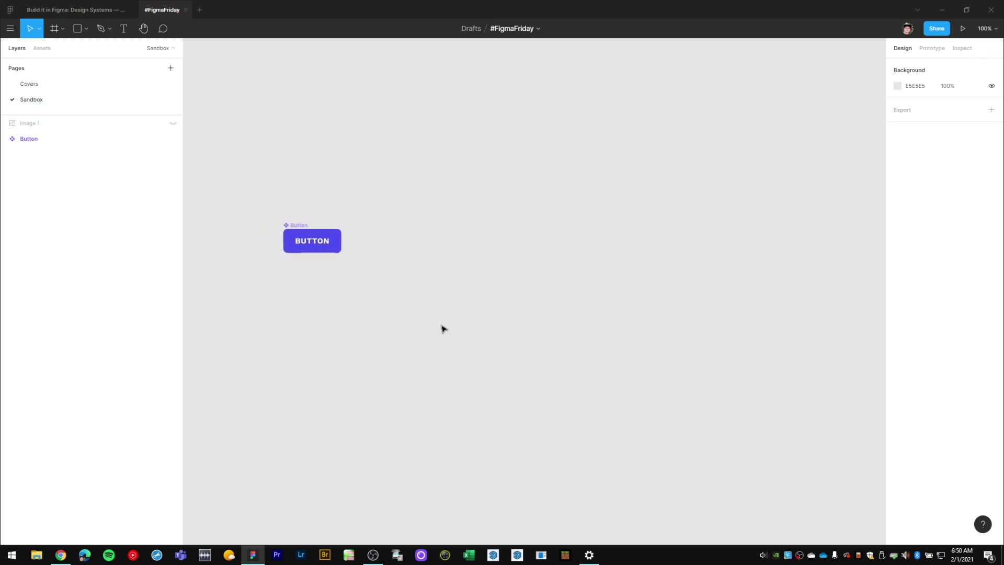
{"action": "scroll", "coordinate": [447, 324], "scroll_direction": "right", "scroll_amount": 1}
- Draw Frame 1 to the right of the Button component and size it to 616×447
{"action": "key", "text": "f"}
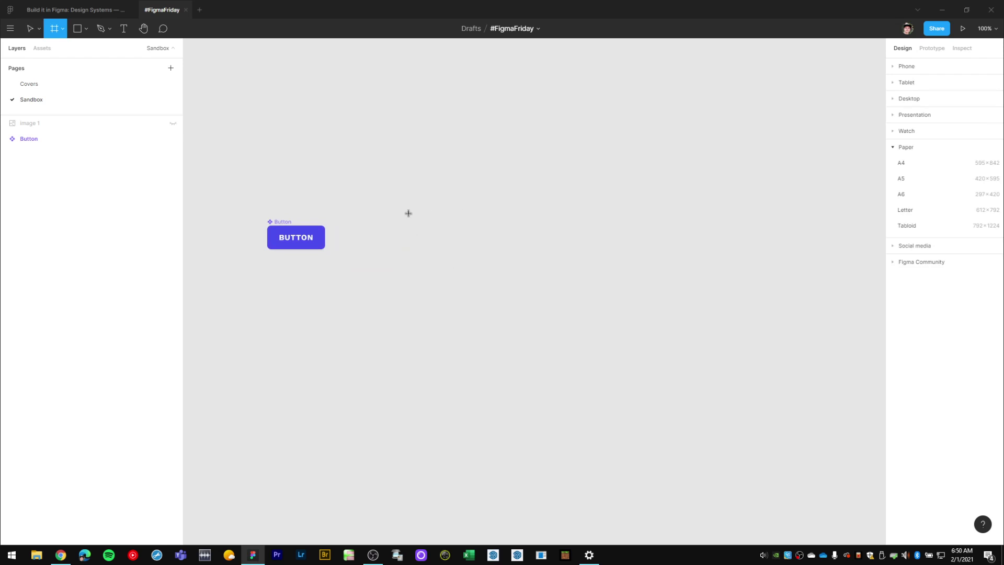
{"action": "left_click_drag", "start_coordinate": [389, 195], "coordinate": [709, 404]}
{"action": "left_click_drag", "start_coordinate": [728, 457], "coordinate": [709, 443]}
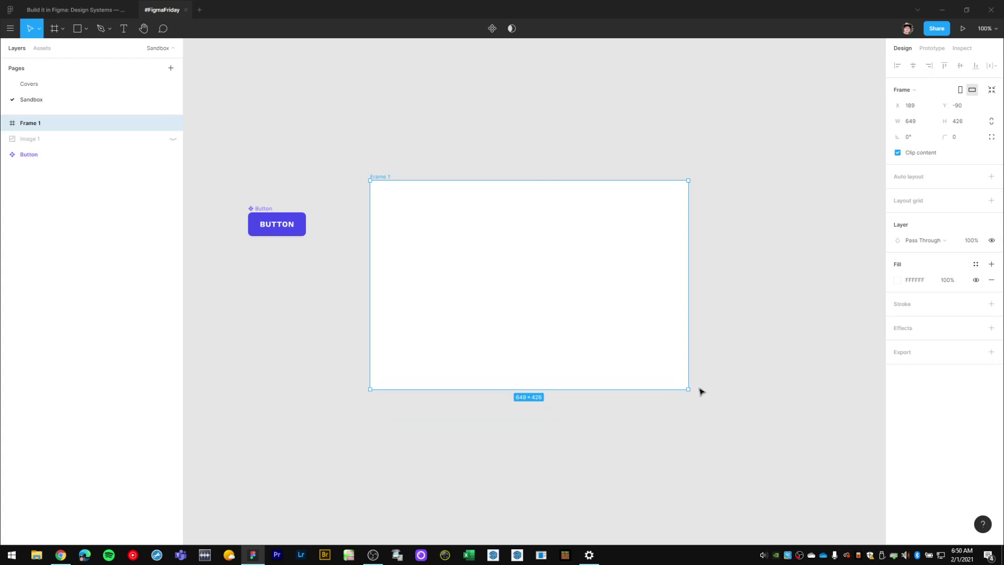
{"action": "left_click_drag", "start_coordinate": [689, 390], "coordinate": [672, 400]}
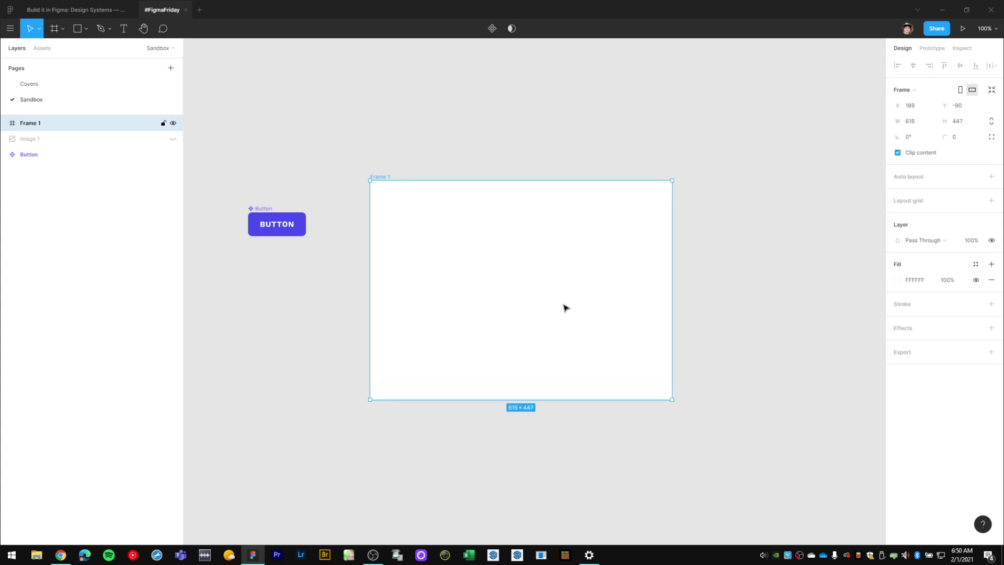
{"action": "left_click", "coordinate": [340, 284]}
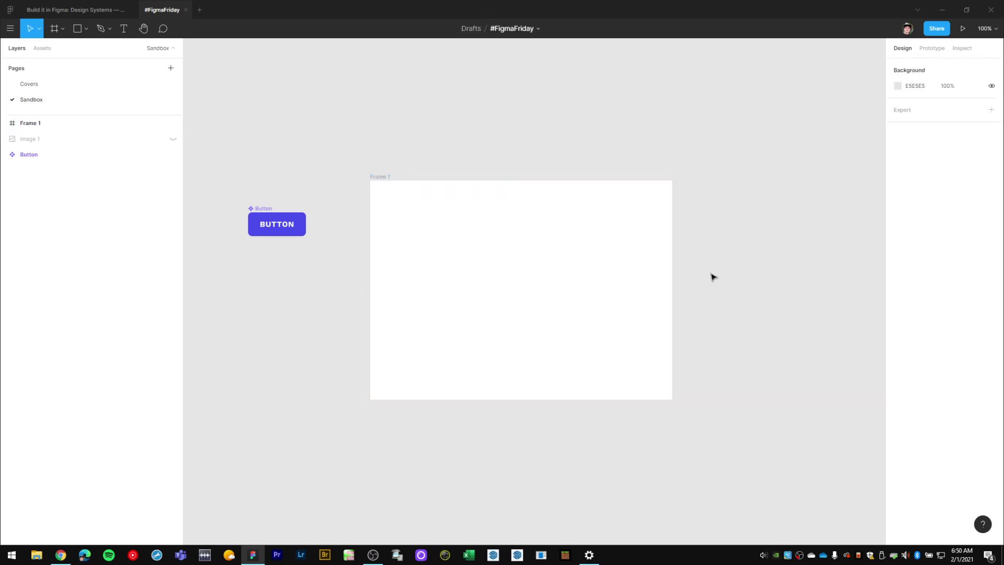
- Place two Button copies into Frame 1, one near the top and one lower down
{"action": "scroll", "coordinate": [713, 280], "scroll_direction": "right", "scroll_amount": 1}
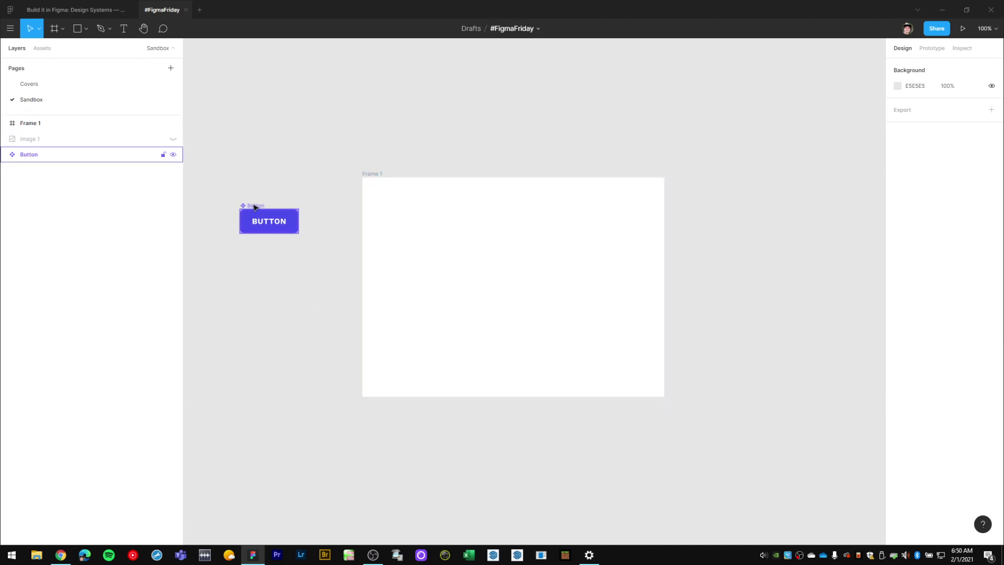
{"action": "left_click_drag", "start_coordinate": [255, 208], "coordinate": [505, 212]}
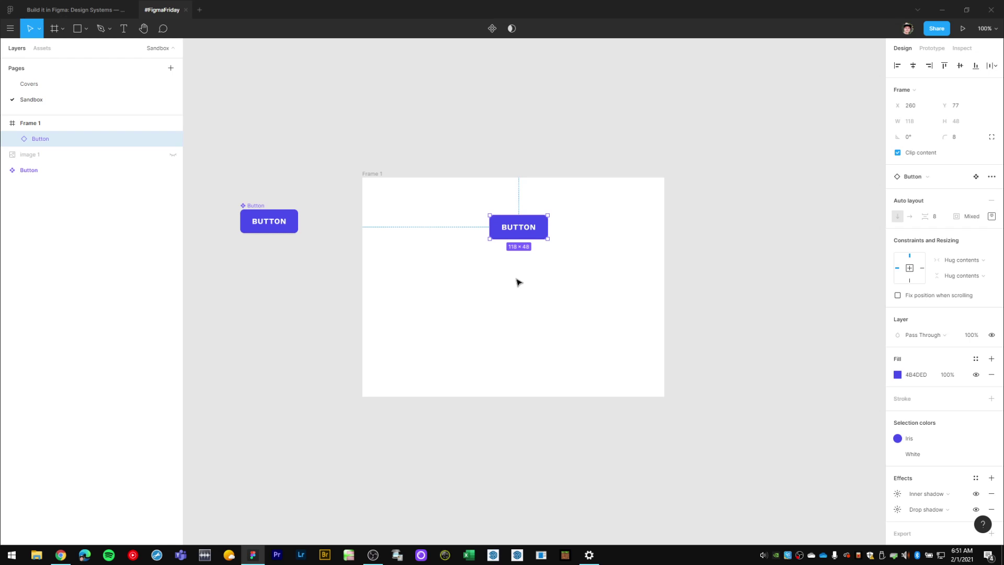
{"action": "left_click_drag", "start_coordinate": [252, 211], "coordinate": [502, 323]}
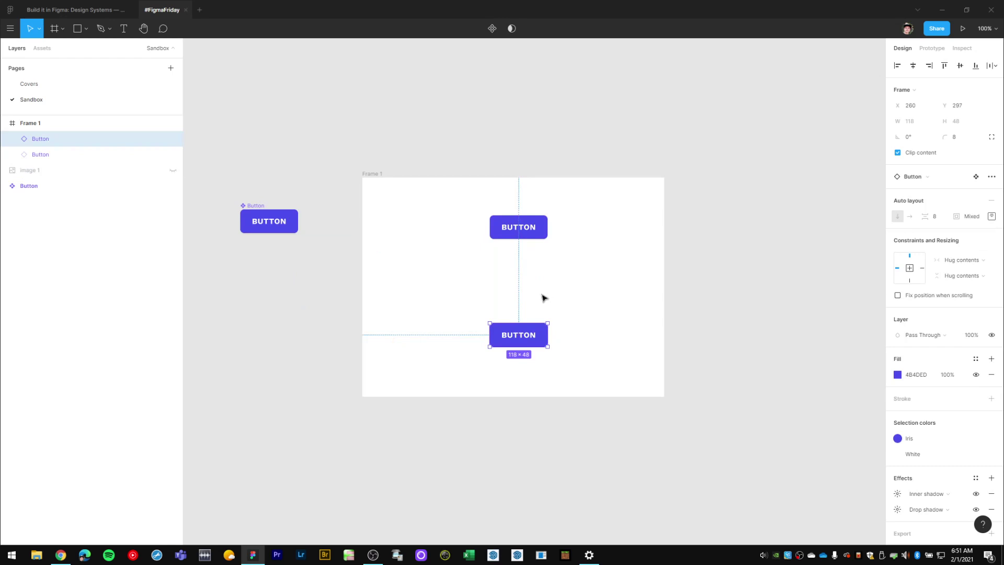
- Move Frame 1 with its two buttons up and to the left
{"action": "left_click", "coordinate": [521, 236]}
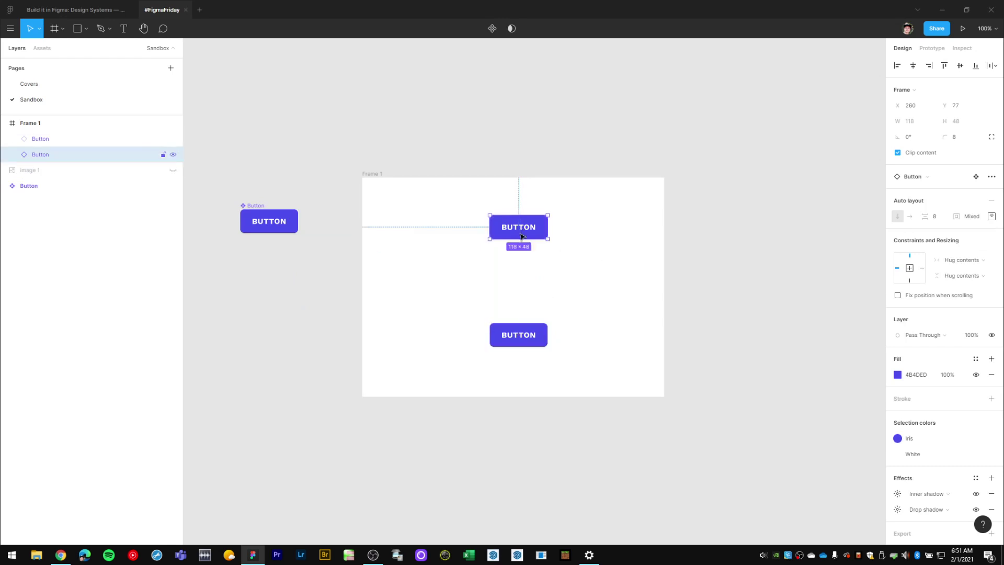
{"action": "left_click", "coordinate": [378, 174]}
{"action": "left_click_drag", "start_coordinate": [372, 204], "coordinate": [367, 165]}
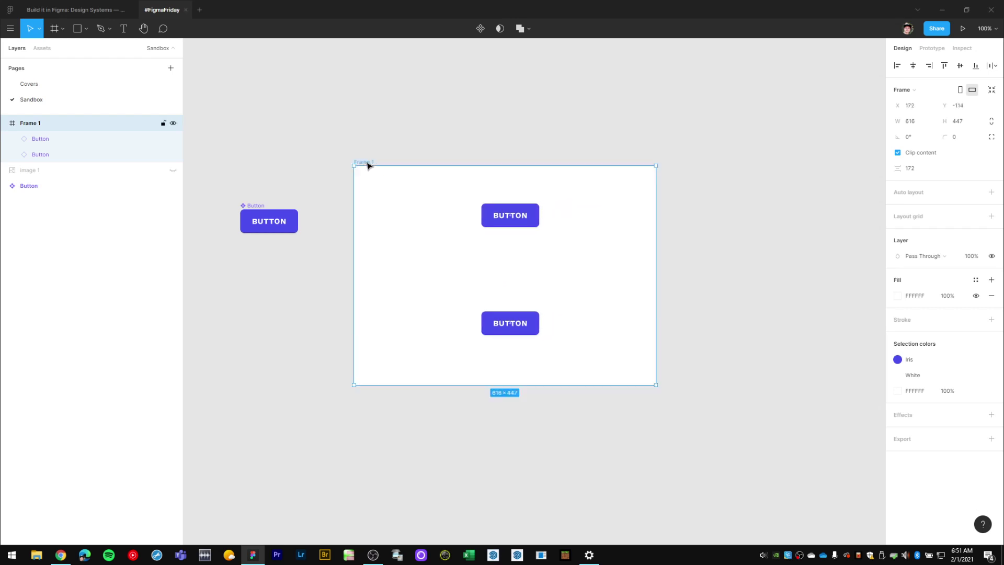
- Constrain the top button to Center and the lower one to Bottom, then narrow Frame 1 to test
{"action": "left_click", "coordinate": [533, 225]}
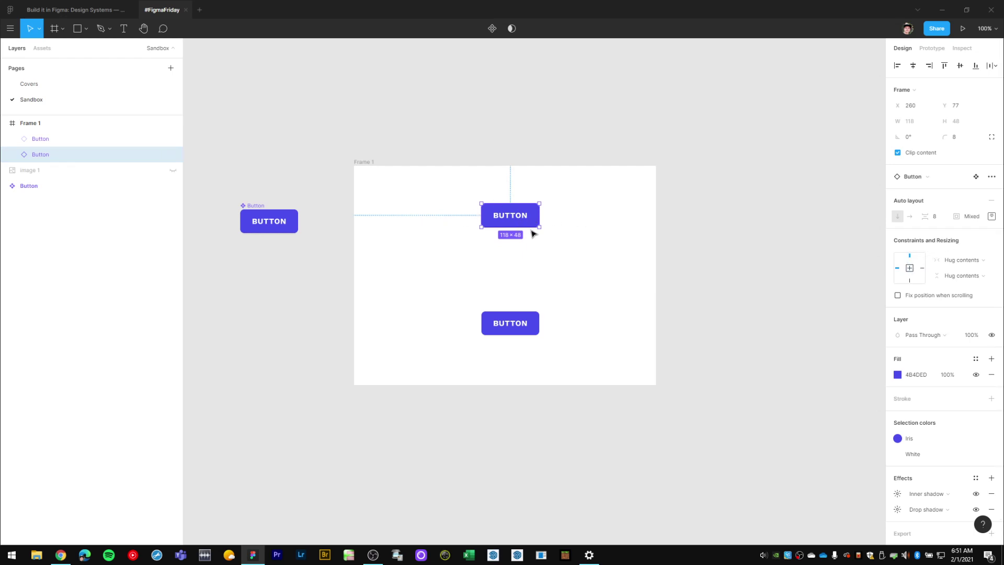
{"action": "left_click", "coordinate": [911, 268]}
{"action": "left_click", "coordinate": [514, 332]}
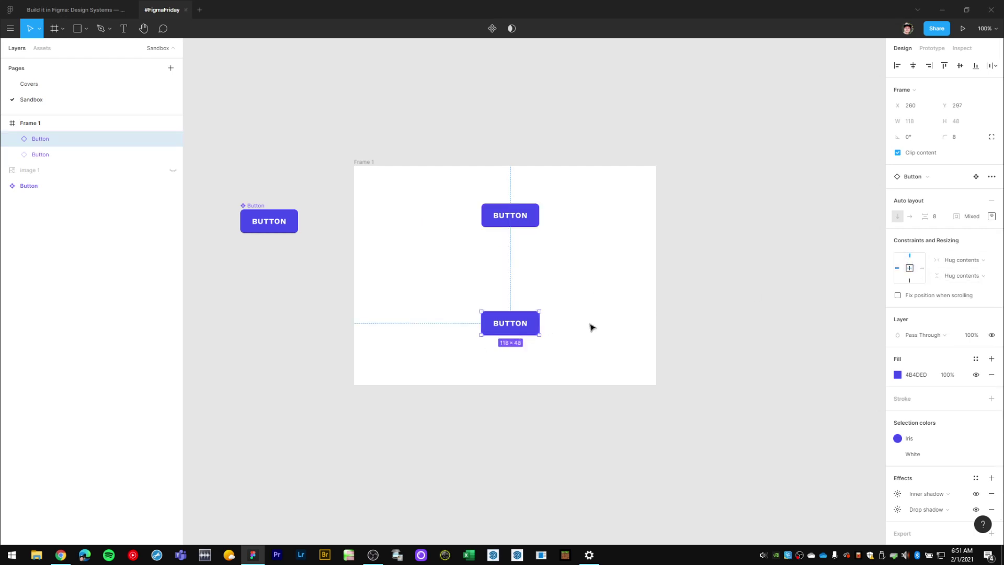
{"action": "left_click", "coordinate": [911, 280]}
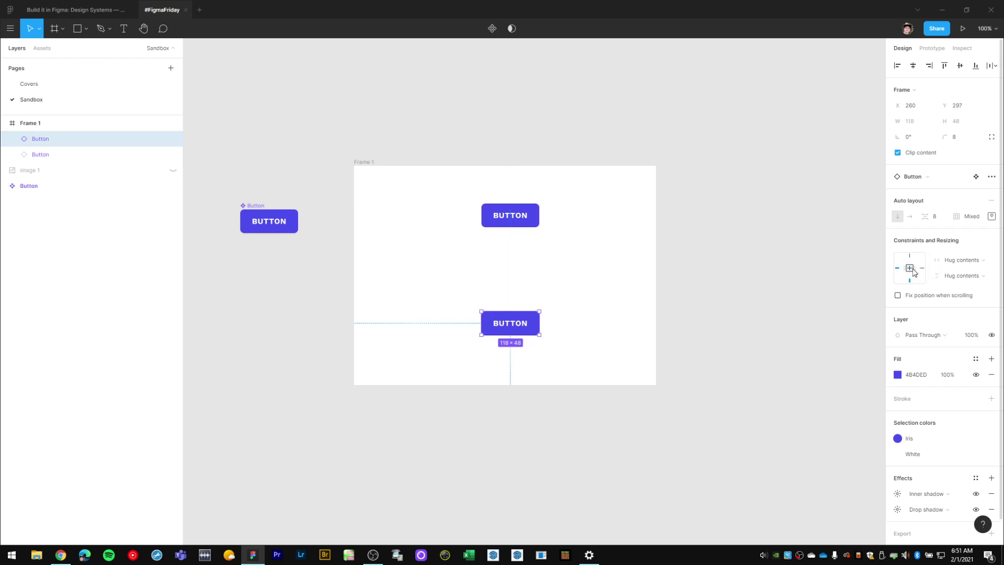
{"action": "left_click", "coordinate": [365, 164]}
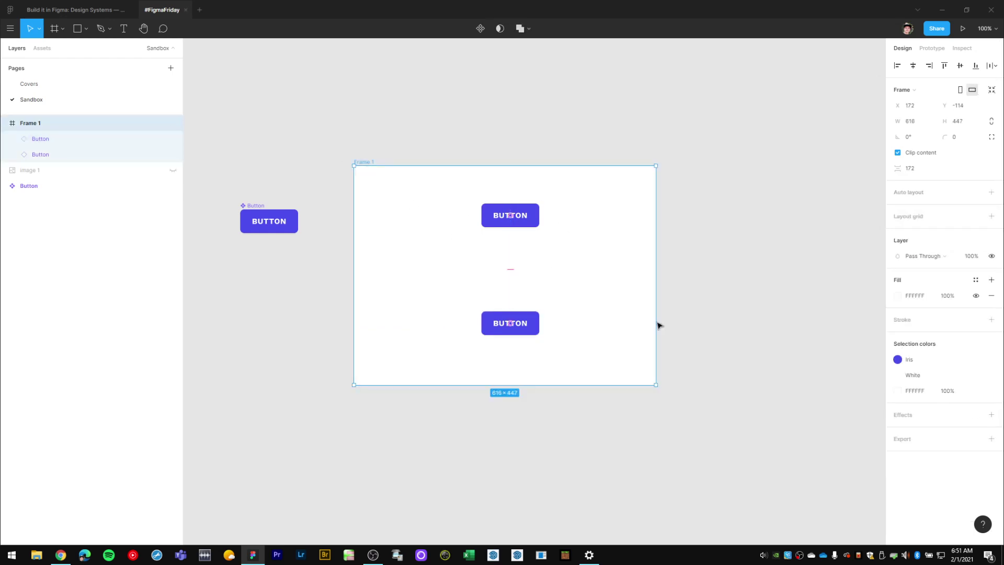
{"action": "left_click_drag", "start_coordinate": [656, 385], "coordinate": [573, 386]}
- Copy both buttons from Frame 1 out to the right of the frame
{"action": "left_click", "coordinate": [701, 285]}
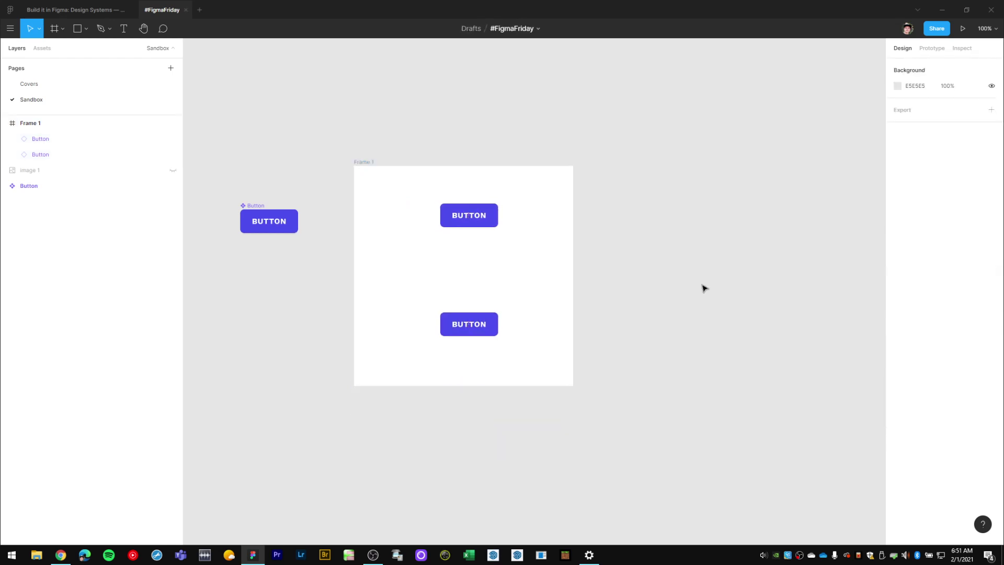
{"action": "left_click", "coordinate": [461, 215]}
{"action": "left_click", "coordinate": [485, 329], "text": "shift"}
{"action": "left_click_drag", "start_coordinate": [478, 329], "coordinate": [722, 328]}
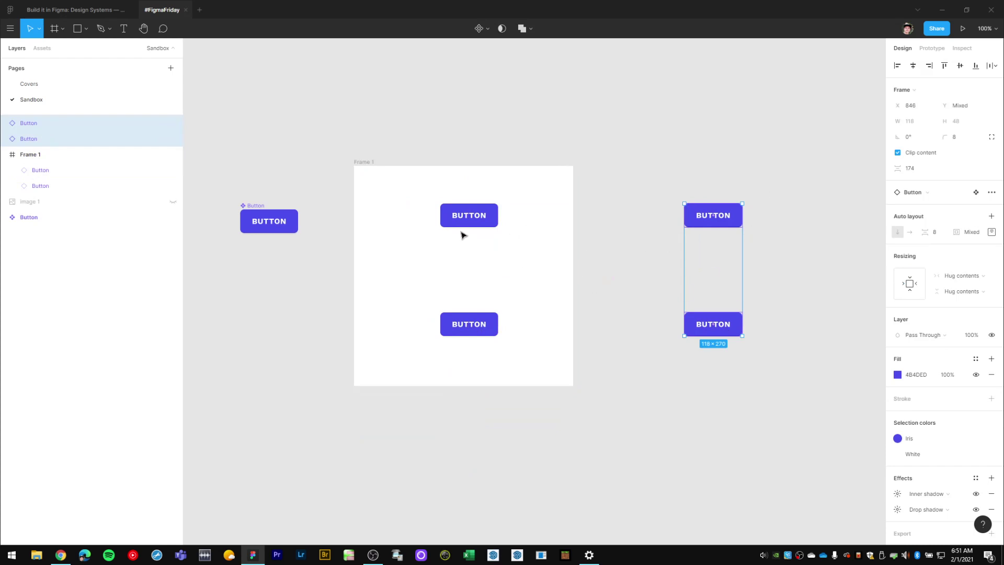
- Move the lower copy up near the top one and group the pair as Group 1
{"action": "left_click", "coordinate": [755, 370]}
{"action": "left_click", "coordinate": [733, 314]}
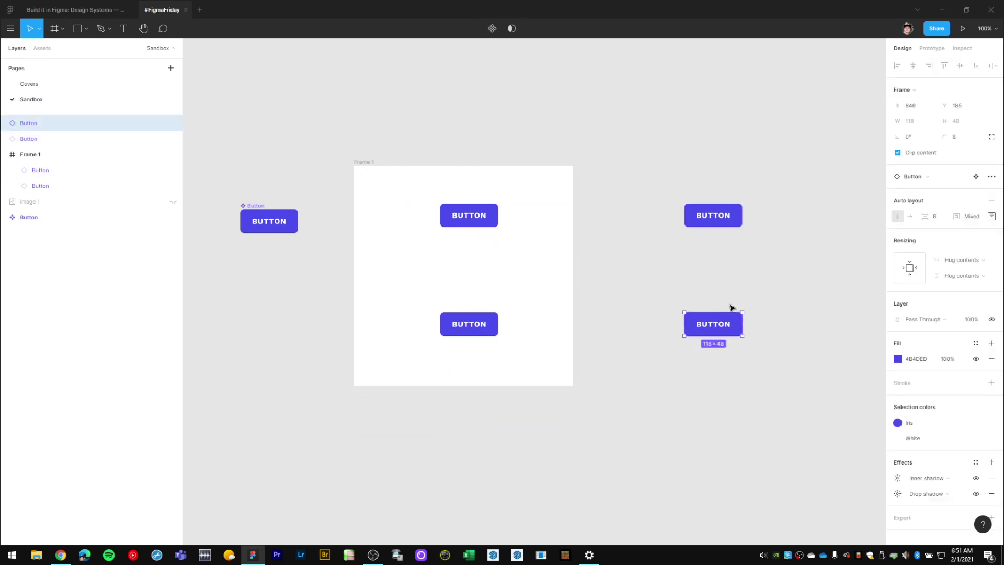
{"action": "left_click_drag", "start_coordinate": [733, 314], "coordinate": [733, 253]}
{"action": "left_click", "coordinate": [776, 296]}
{"action": "left_click_drag", "start_coordinate": [793, 336], "coordinate": [646, 159]}
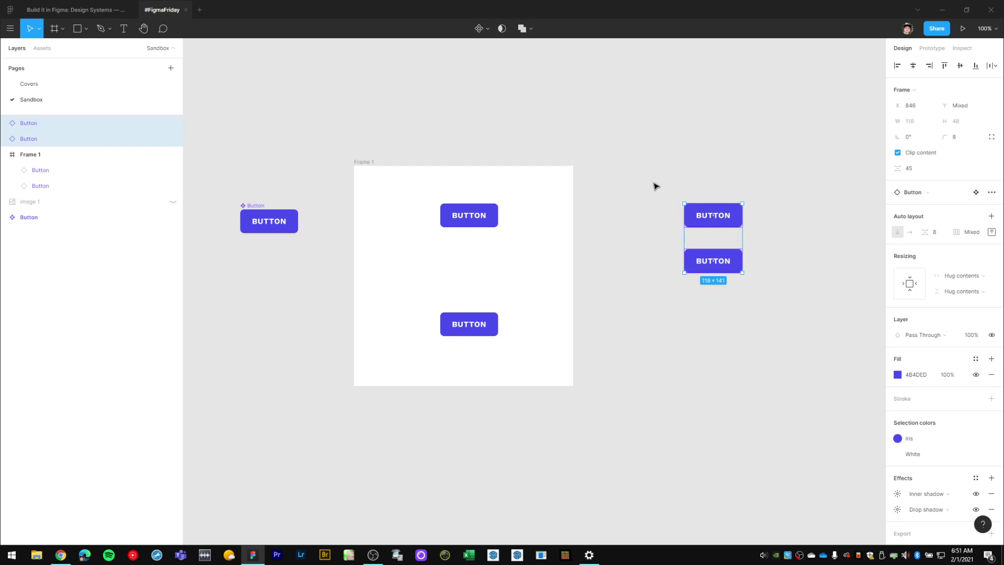
{"action": "key", "text": "ctrl+g"}
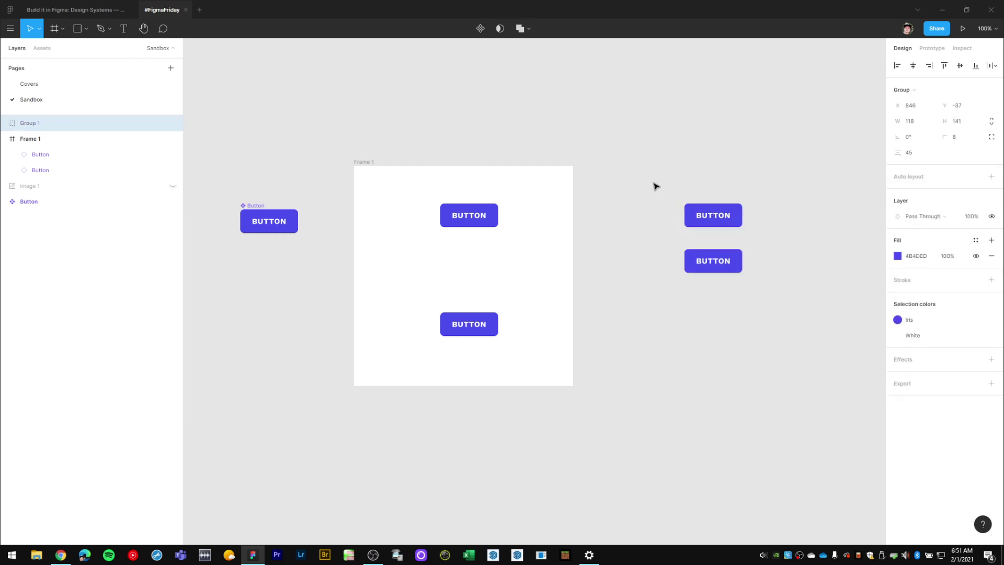
- Shift Group 1 up and to the left toward Frame 1
{"action": "left_click", "coordinate": [736, 315]}
{"action": "left_click", "coordinate": [728, 265]}
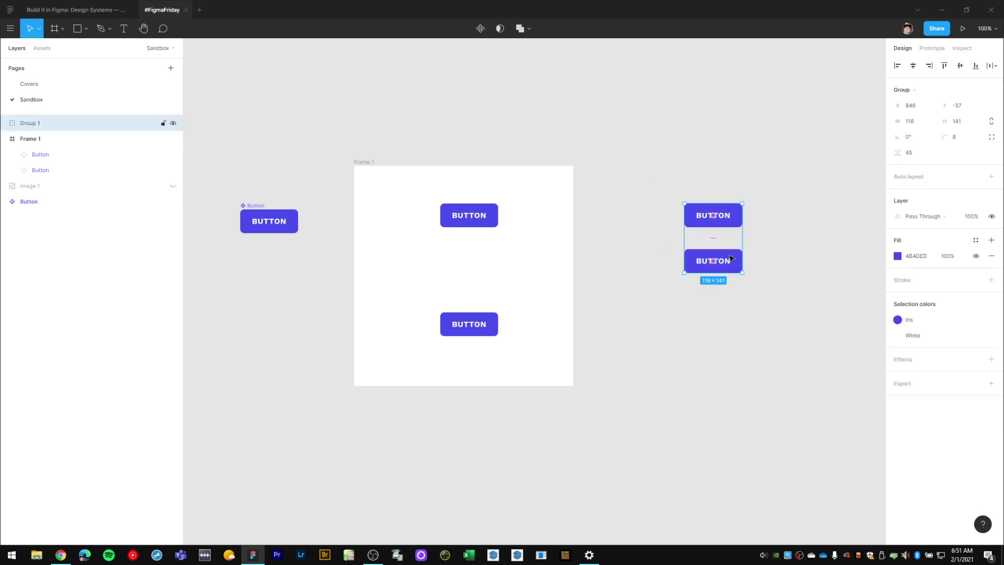
{"action": "left_click_drag", "start_coordinate": [732, 263], "coordinate": [722, 269]}
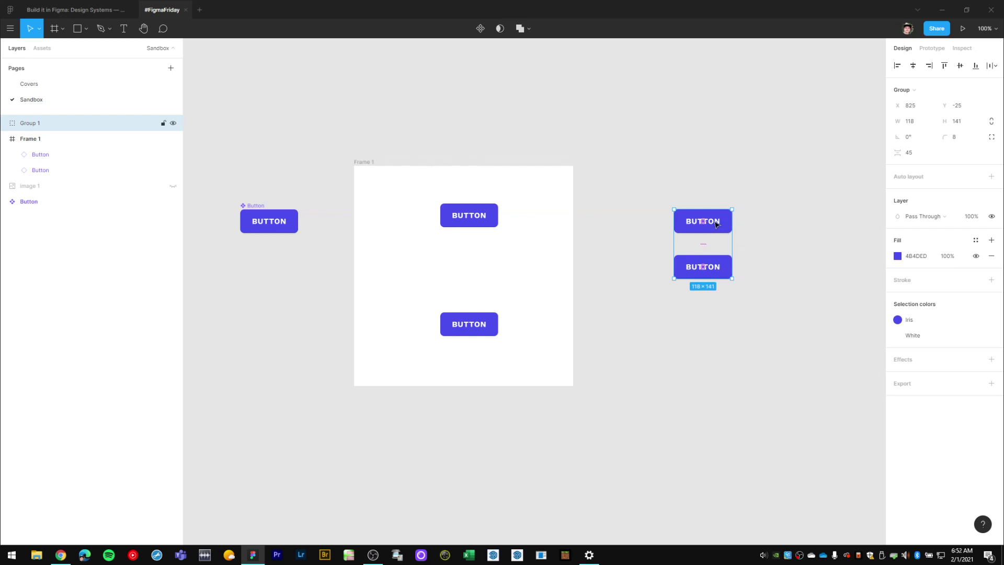
{"action": "left_click_drag", "start_coordinate": [725, 230], "coordinate": [713, 219]}
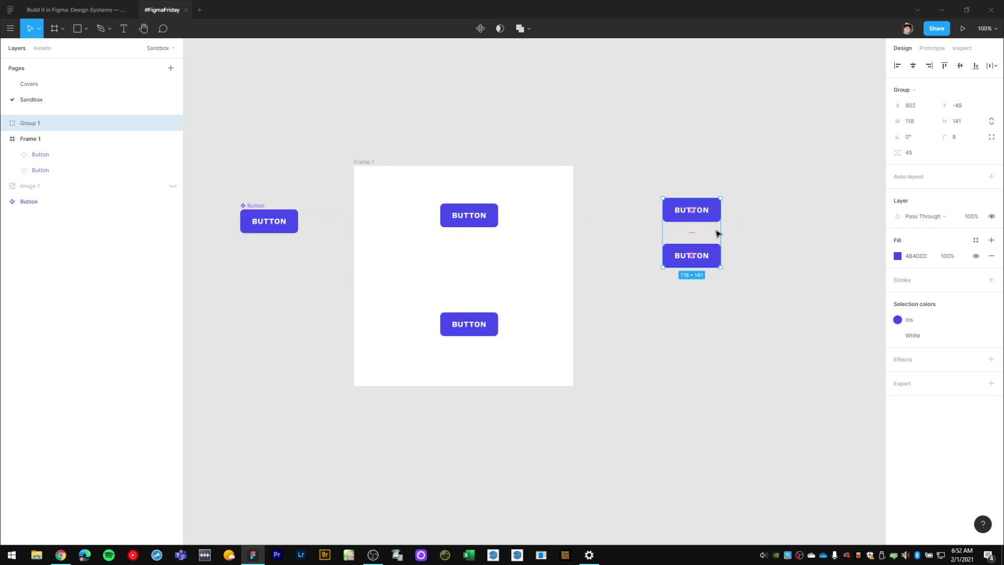
- Try different fill colours on Frame 1
{"action": "left_click", "coordinate": [363, 162]}
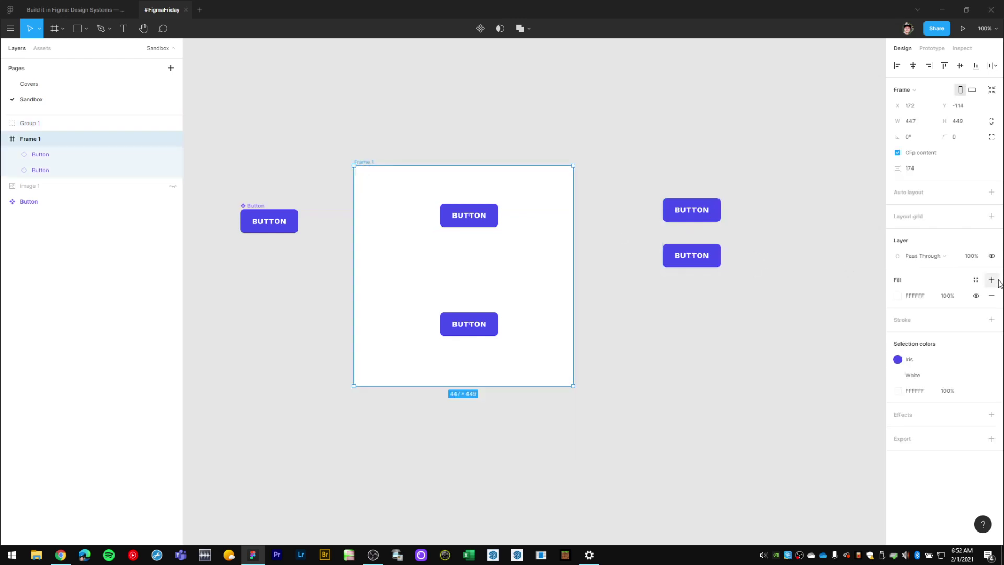
{"action": "left_click", "coordinate": [898, 296]}
{"action": "left_click_drag", "start_coordinate": [842, 340], "coordinate": [776, 294]}
{"action": "left_click", "coordinate": [777, 214]}
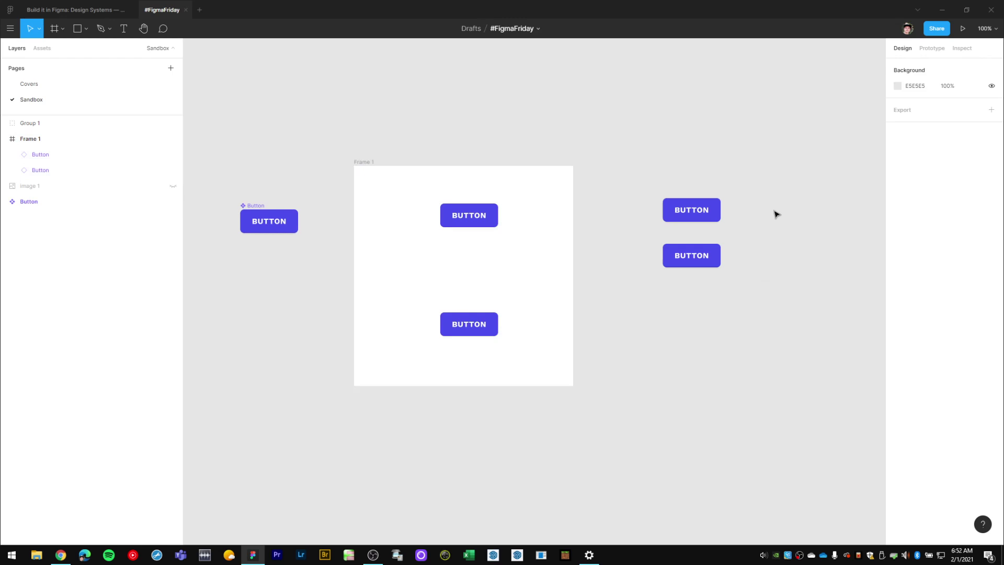
- Nudge Group 1, stretch it larger, then undo back to 118×141
{"action": "left_click", "coordinate": [701, 215]}
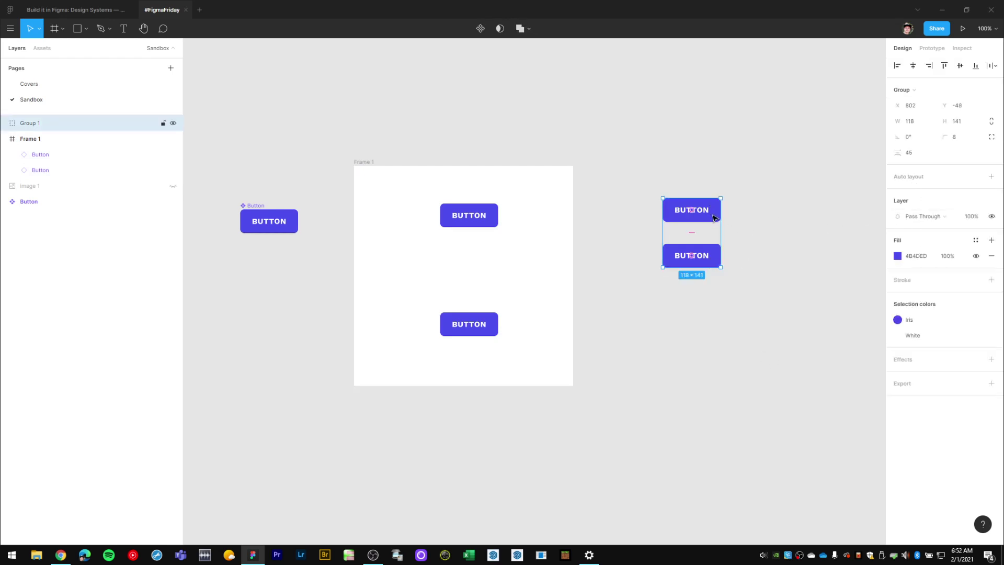
{"action": "left_click_drag", "start_coordinate": [715, 217], "coordinate": [710, 211]}
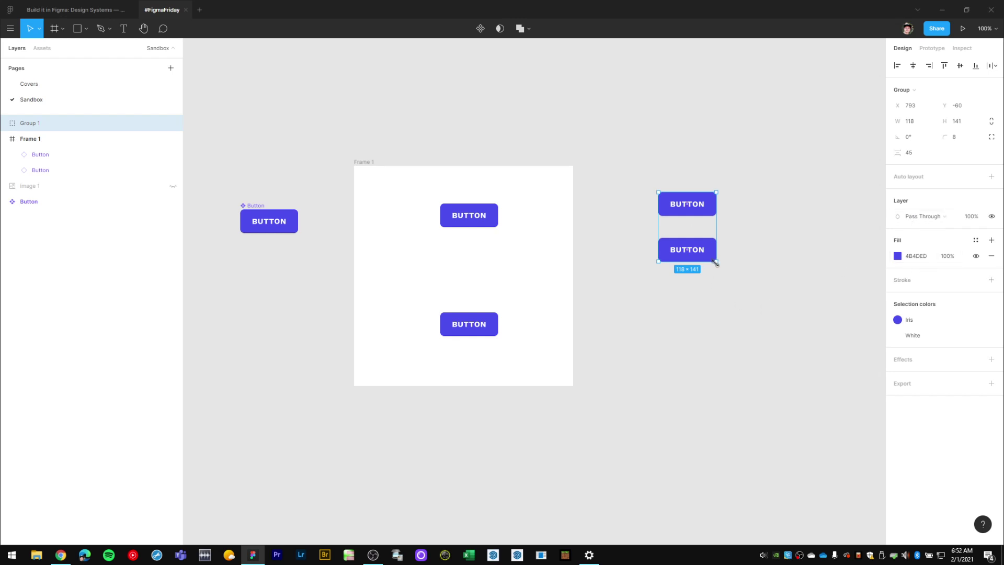
{"action": "left_click_drag", "start_coordinate": [715, 263], "coordinate": [827, 419]}
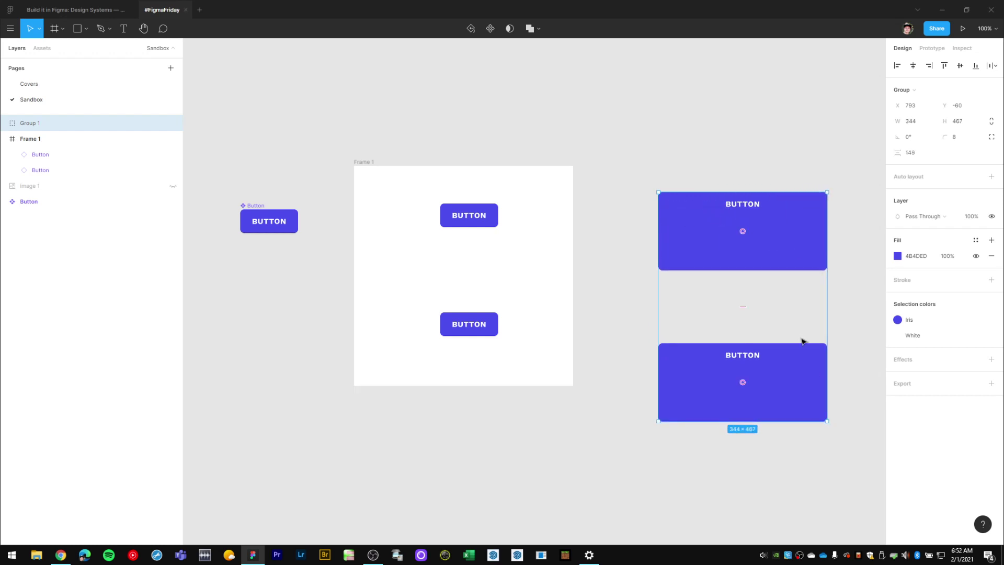
{"action": "key", "text": "ctrl+z"}
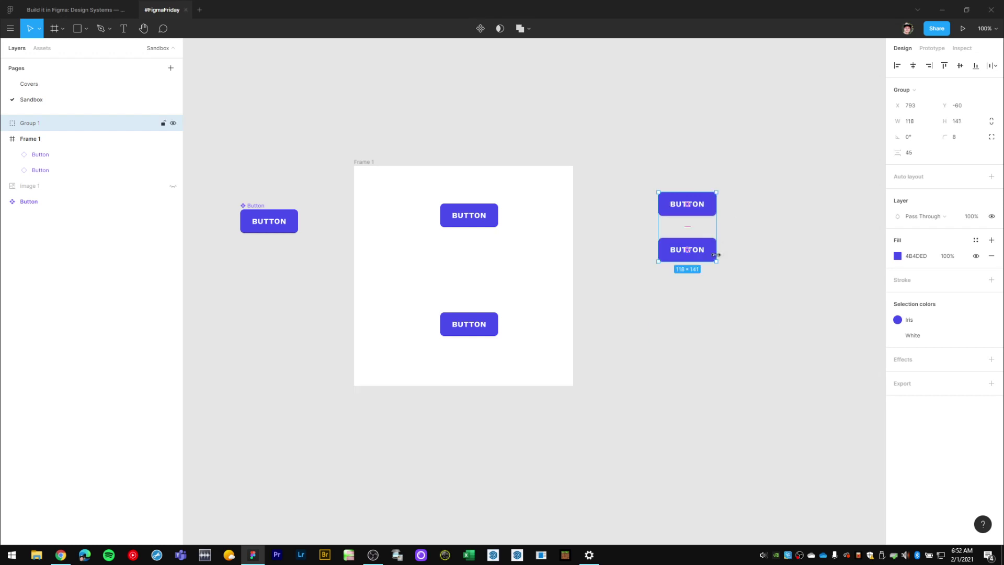
- Move Group 1 into Frame 1 and constrain it to Right and vertical Center
{"action": "left_click", "coordinate": [752, 251]}
{"action": "left_click_drag", "start_coordinate": [684, 259], "coordinate": [559, 292]}
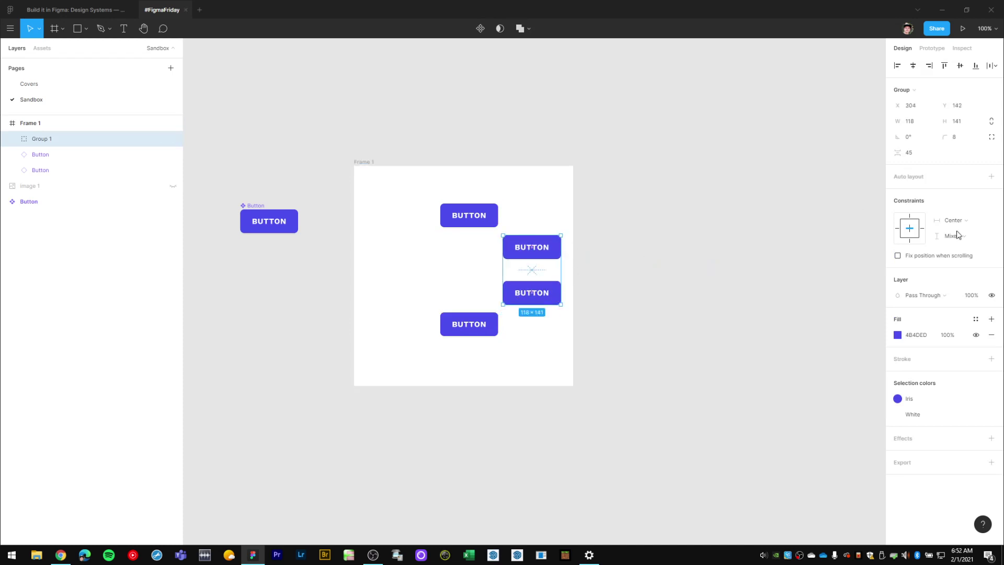
{"action": "left_click", "coordinate": [922, 229]}
{"action": "left_click", "coordinate": [913, 230]}
- Resize Frame 1 to 328×404 to test how the pinned group follows
{"action": "left_click", "coordinate": [360, 162]}
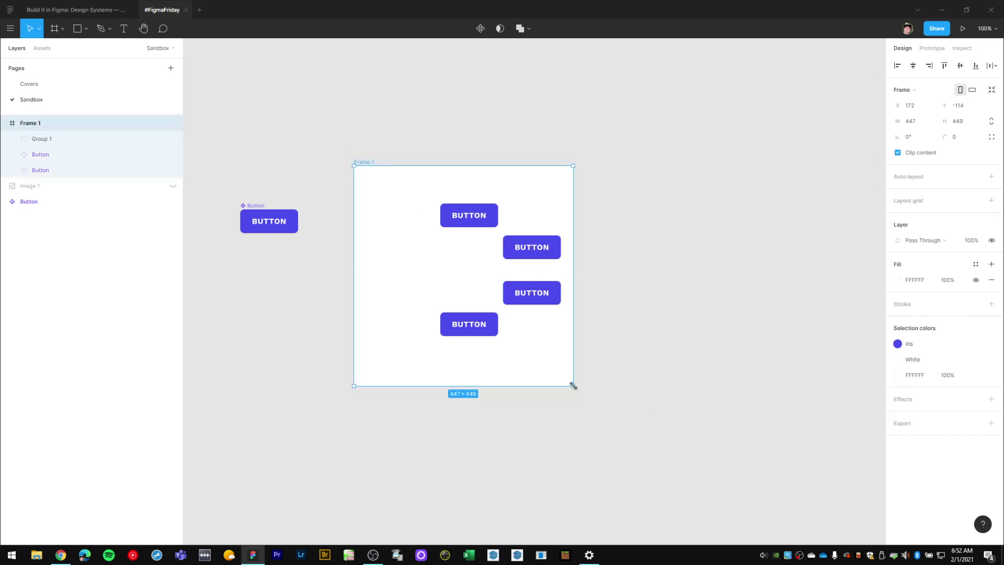
{"action": "left_click_drag", "start_coordinate": [573, 385], "coordinate": [515, 364]}
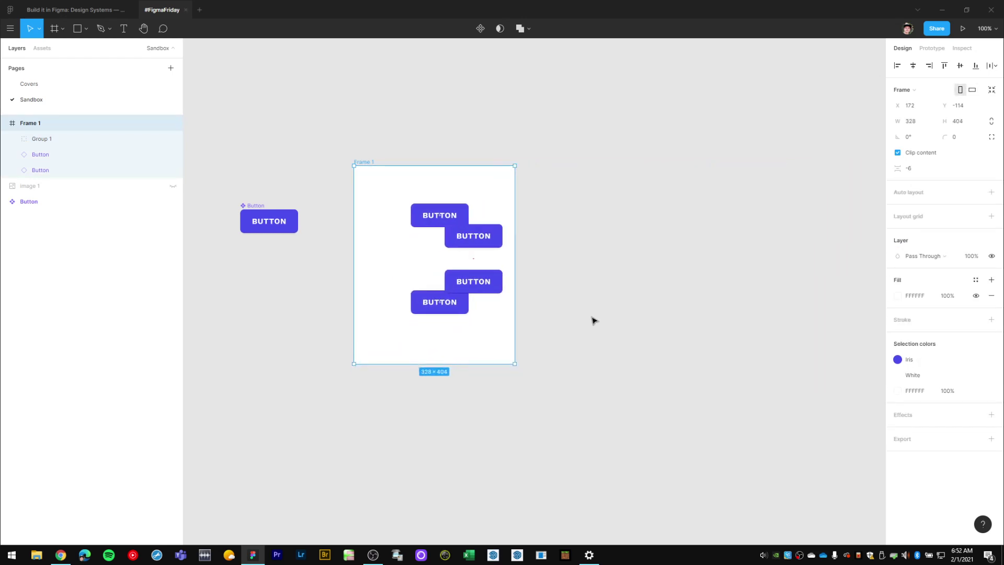
{"action": "left_click", "coordinate": [495, 289]}
- Drag Group 1 out of Frame 1 onto the canvas to its right, at X 652
{"action": "left_click_drag", "start_coordinate": [485, 283], "coordinate": [640, 283]}
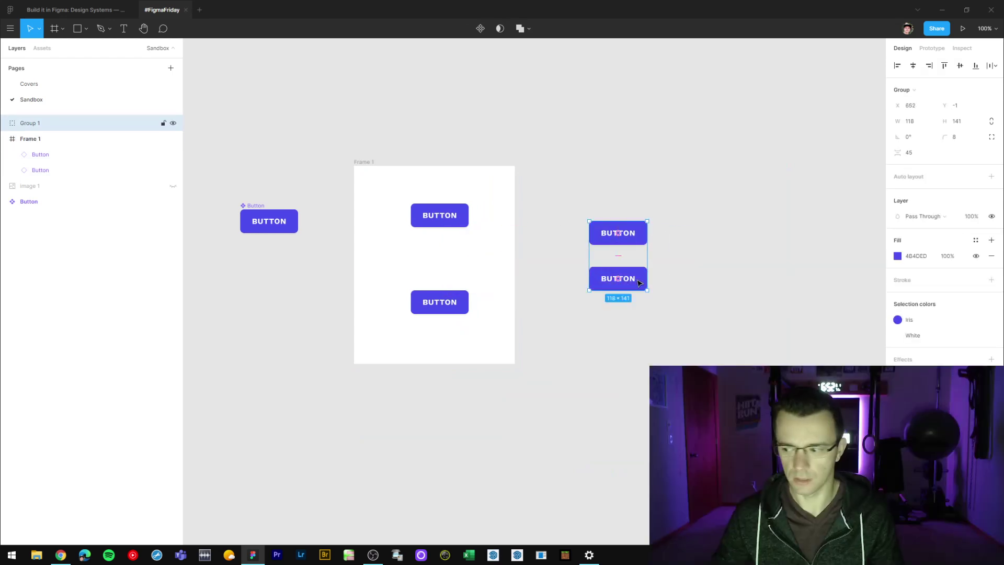
{"action": "left_click", "coordinate": [633, 377]}
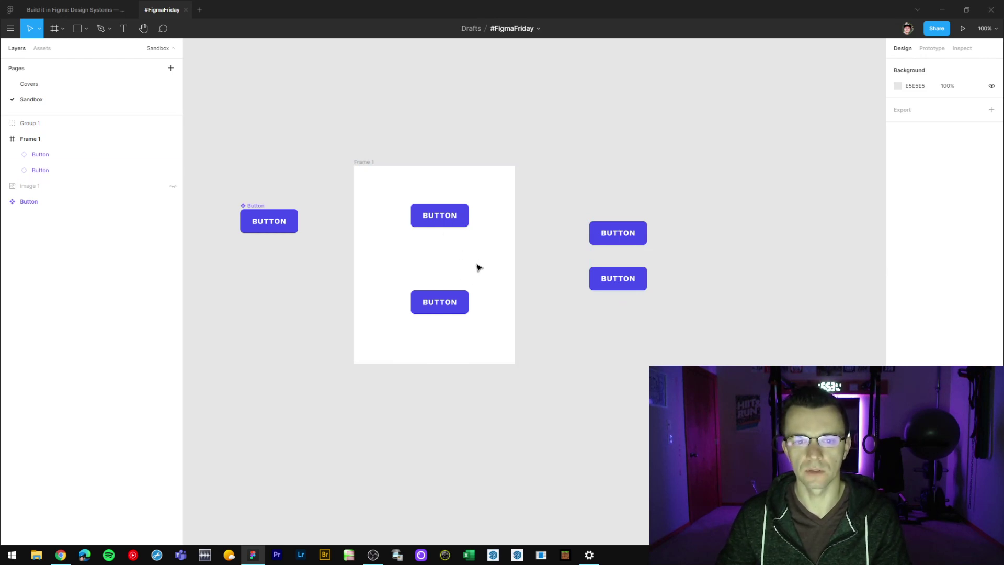
{"action": "left_click", "coordinate": [618, 234]}
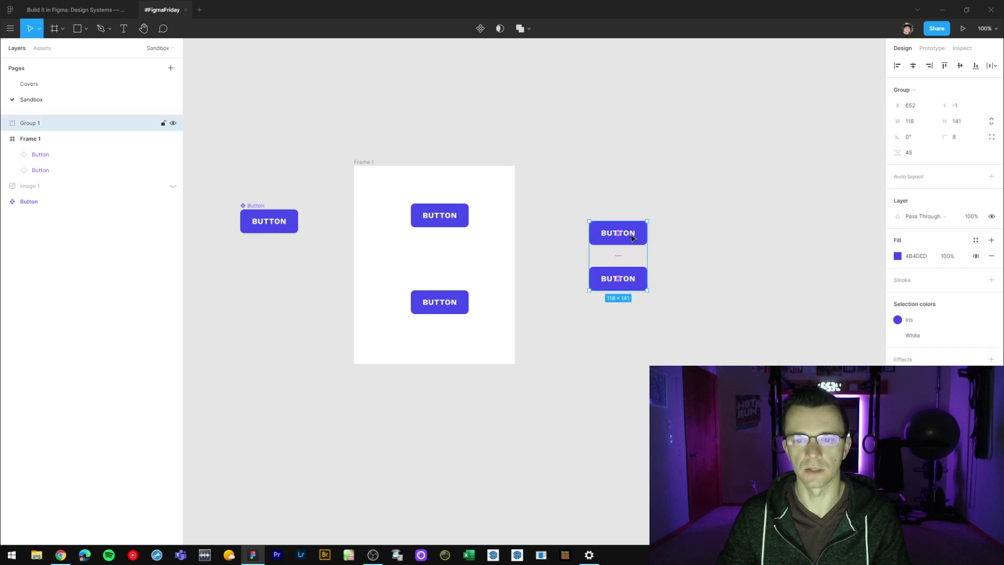
- Move Group 1 up slightly and stretch its corner so both Button copies grow wider and taller
{"action": "left_click", "coordinate": [639, 309]}
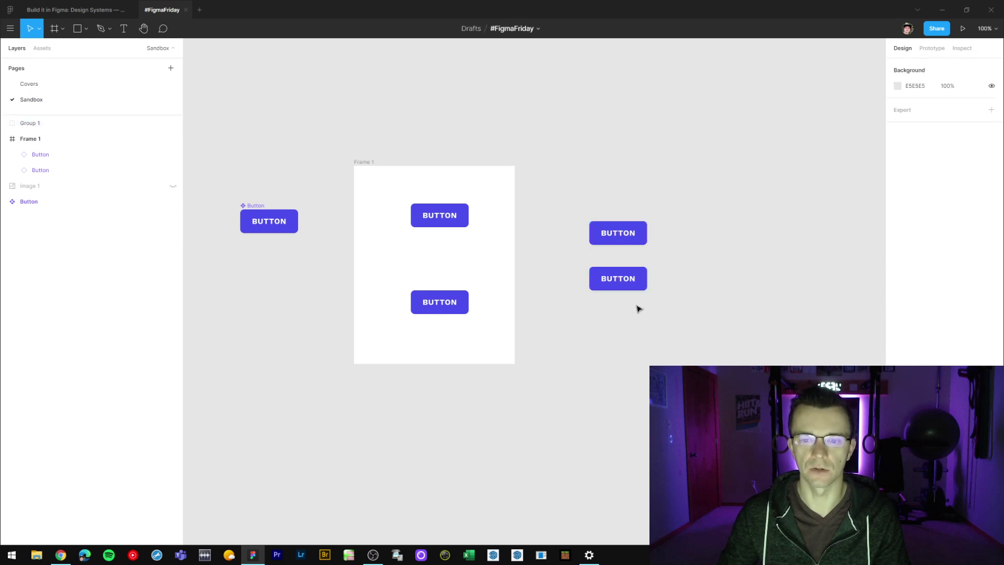
{"action": "left_click", "coordinate": [634, 278]}
{"action": "left_click", "coordinate": [634, 297]}
{"action": "left_click", "coordinate": [633, 282]}
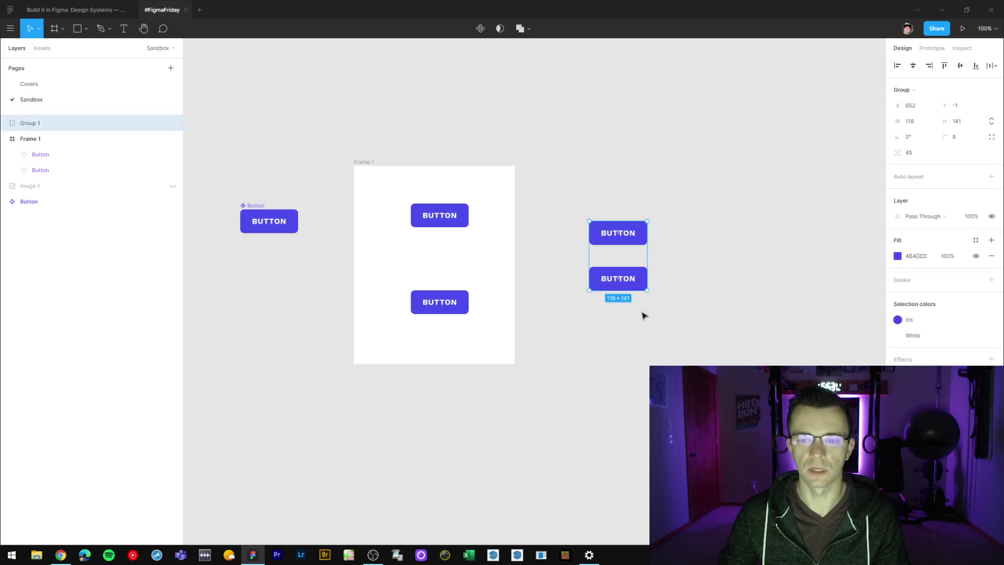
{"action": "left_click_drag", "start_coordinate": [639, 286], "coordinate": [642, 261]}
{"action": "left_click", "coordinate": [632, 274]}
{"action": "left_click", "coordinate": [638, 270]}
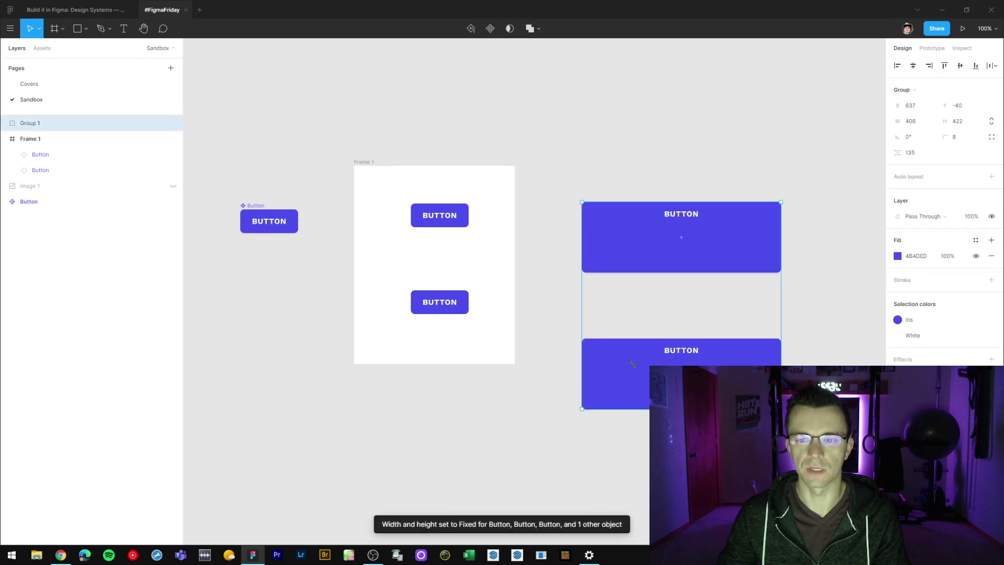
{"action": "left_click_drag", "start_coordinate": [633, 363], "coordinate": [669, 310]}
{"action": "left_click", "coordinate": [755, 336]}
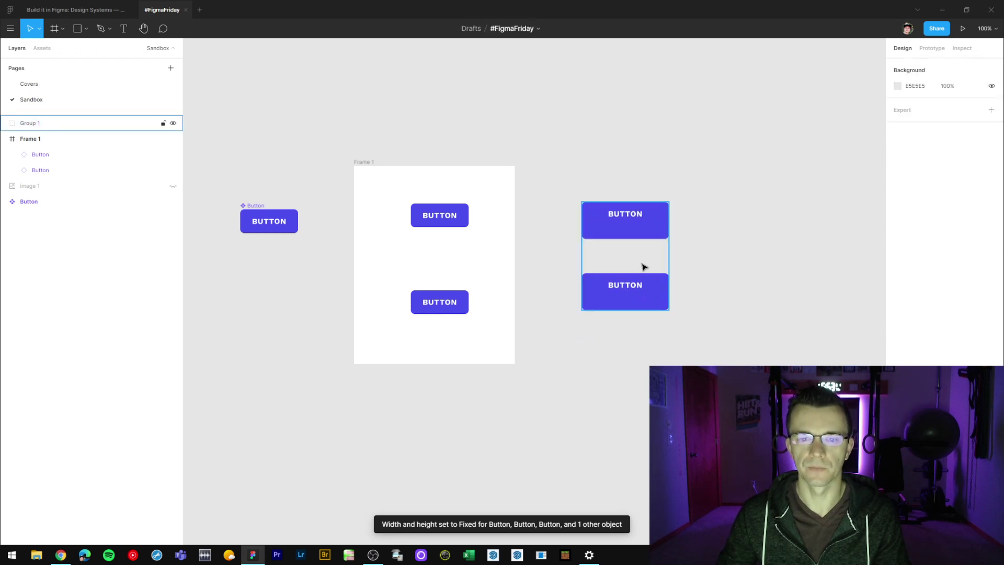